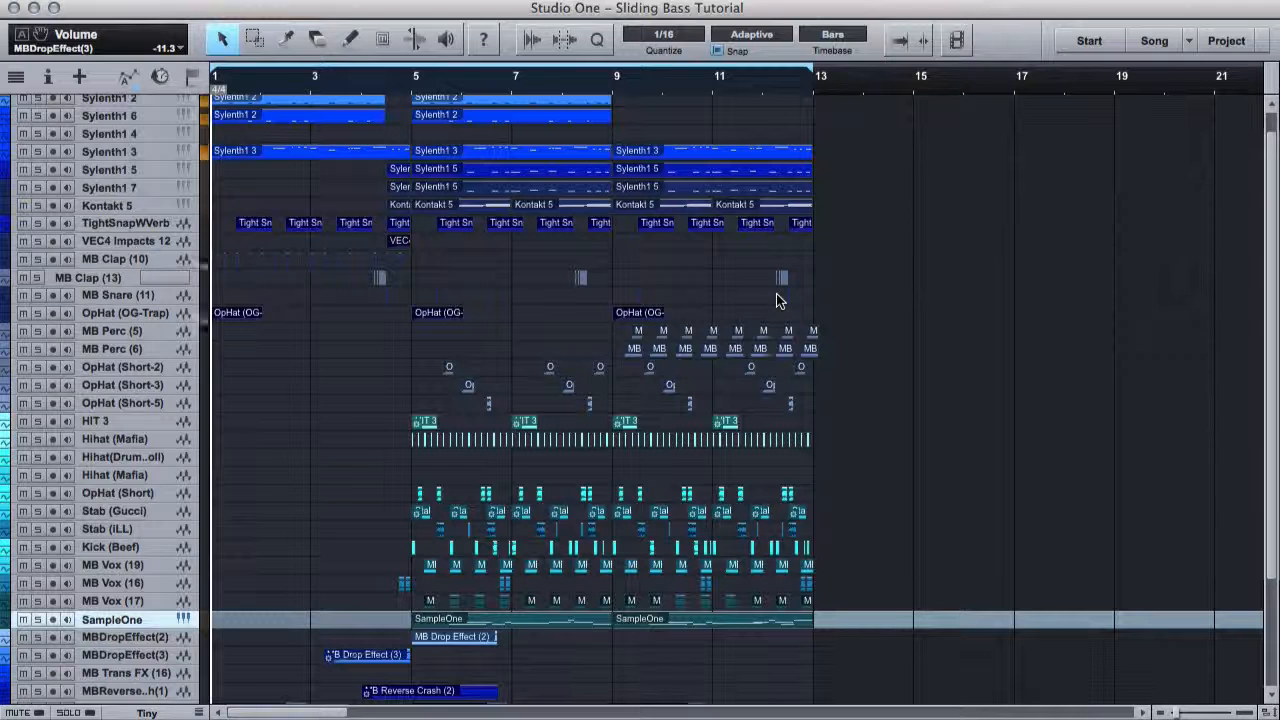
Play the arrangement from the beginning to hear the full song with its existing bass track.
{"action": "key", "text": "space"}
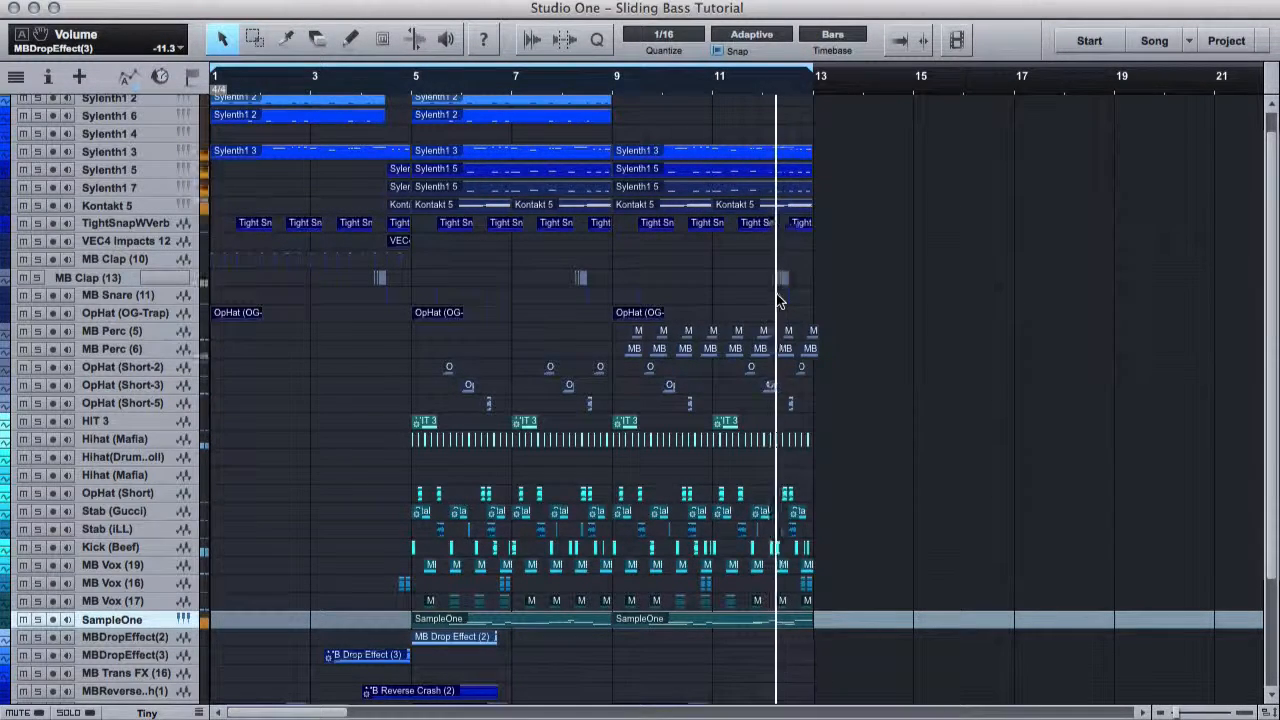
{"action": "scroll", "coordinate": [62, 350], "scroll_direction": "down", "scroll_amount": 5}
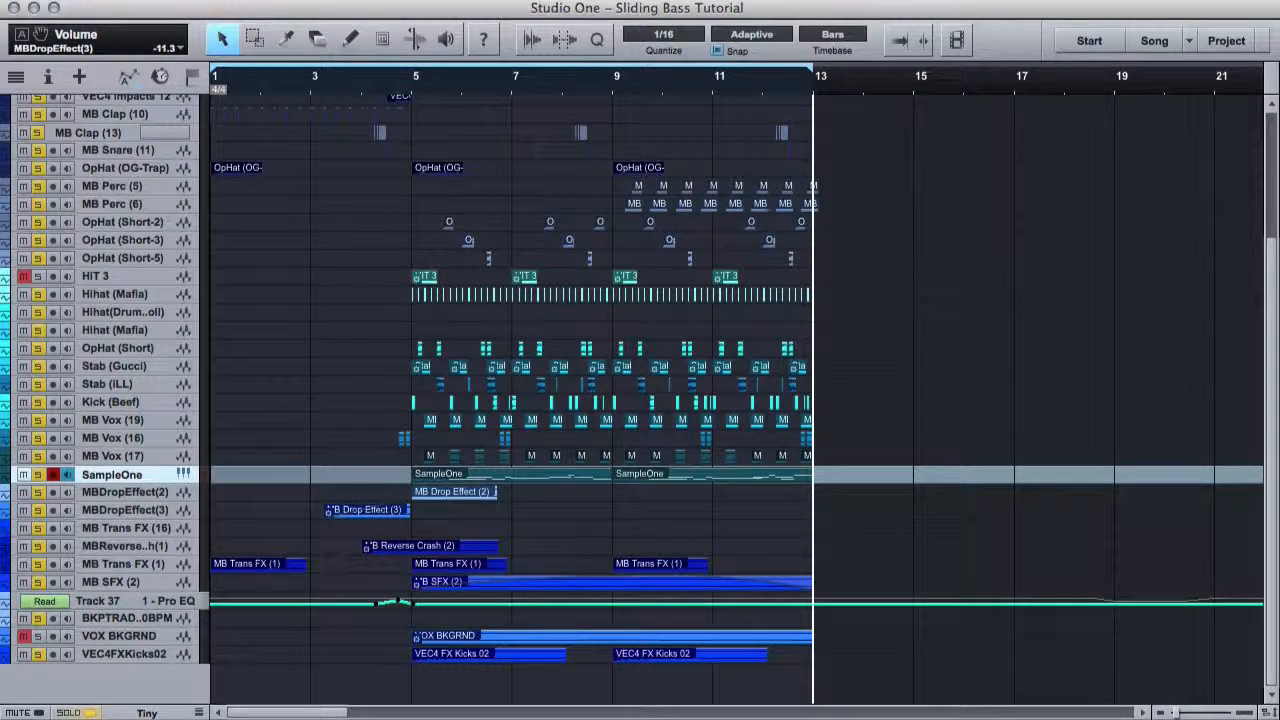
Add a new SampleOne instrument track and load the MB 808 (20).wav sample from the 808s folder into it.
{"action": "key", "text": "F5"}
{"action": "double_click", "coordinate": [1110, 505]}
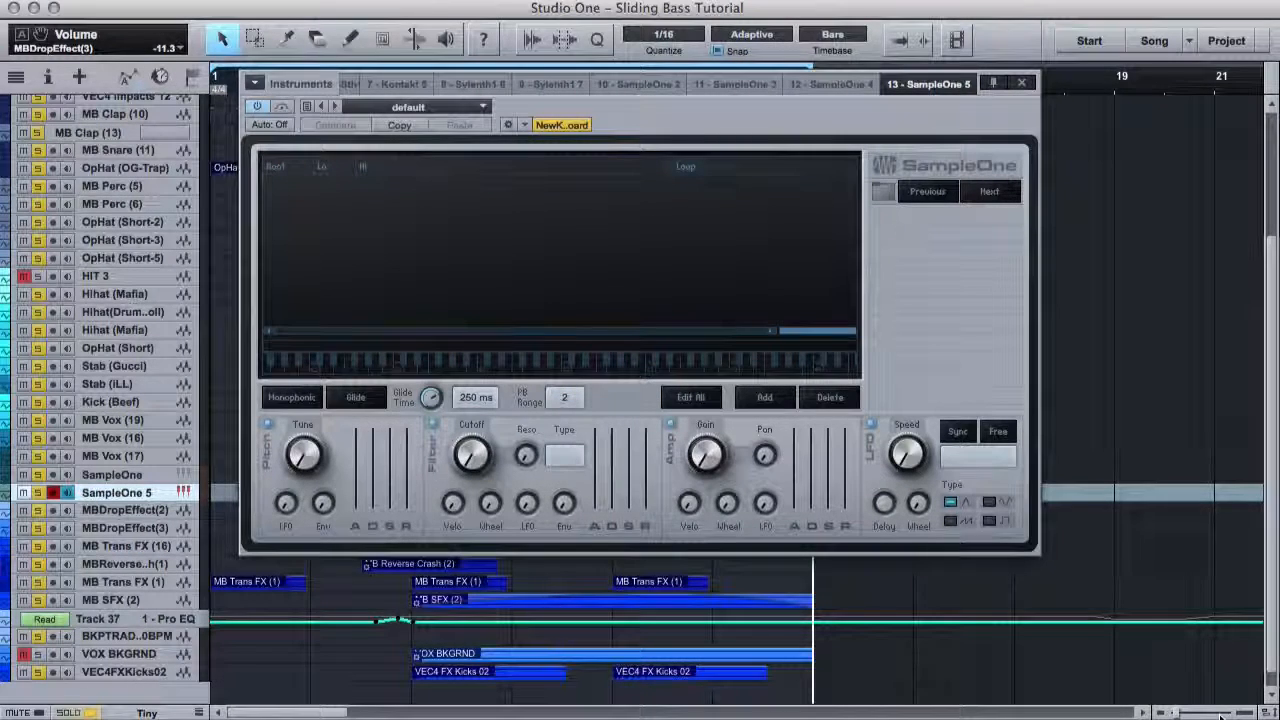
{"action": "key", "text": "F5"}
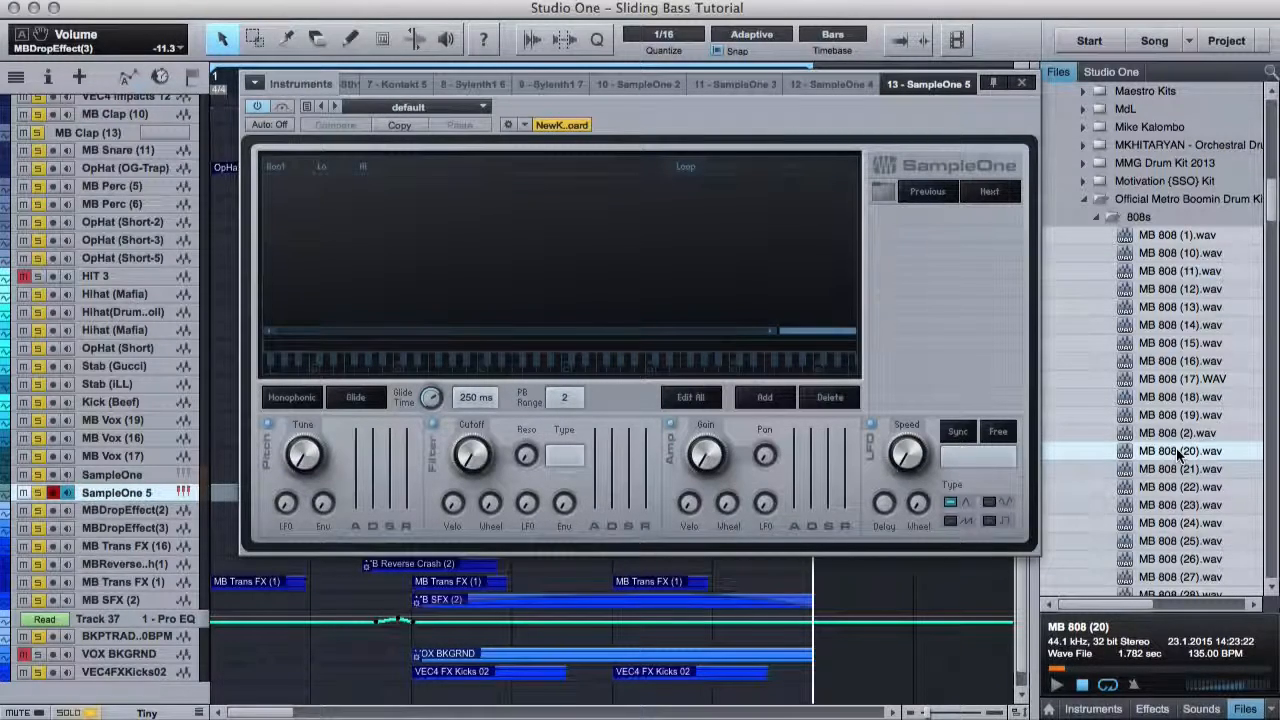
{"action": "left_click", "coordinate": [1178, 452]}
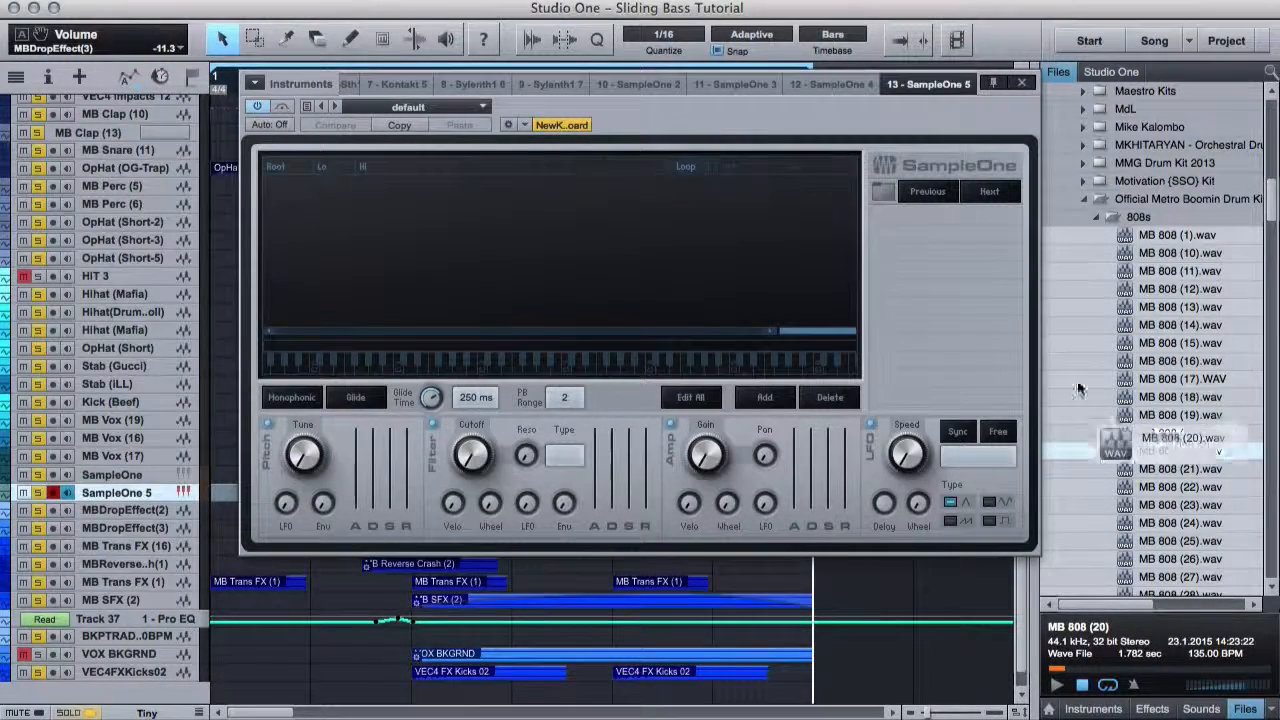
{"action": "key", "text": "Escape"}
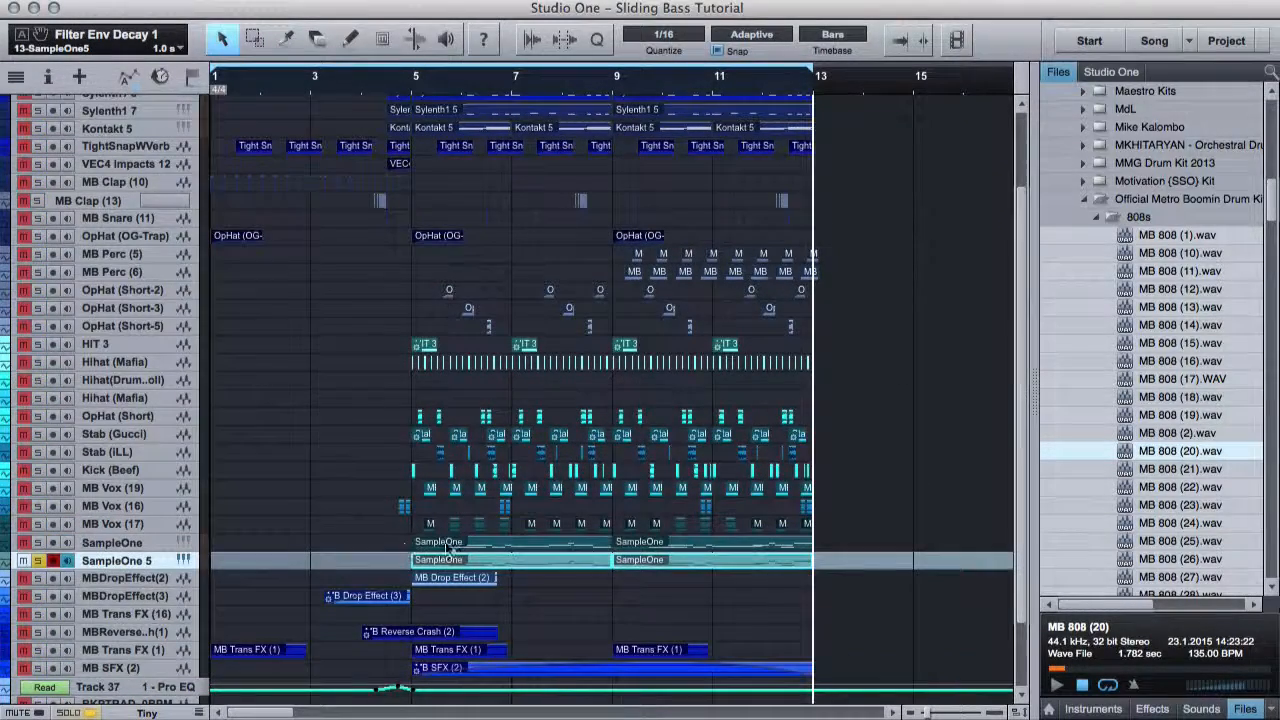
Play the song from bar 5 and set the SampleOne 5 channel volume to -14.1 dB.
{"action": "scroll", "coordinate": [487, 472], "scroll_direction": "up", "scroll_amount": 3}
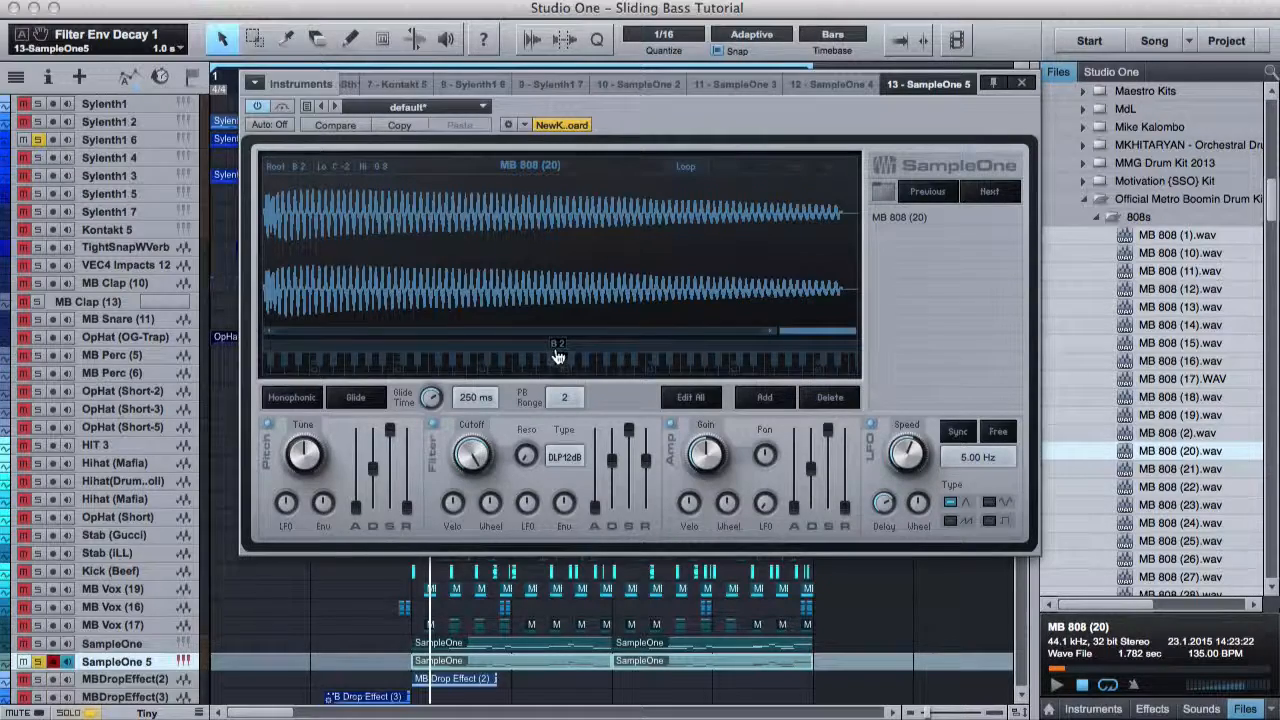
{"action": "left_click", "coordinate": [415, 88]}
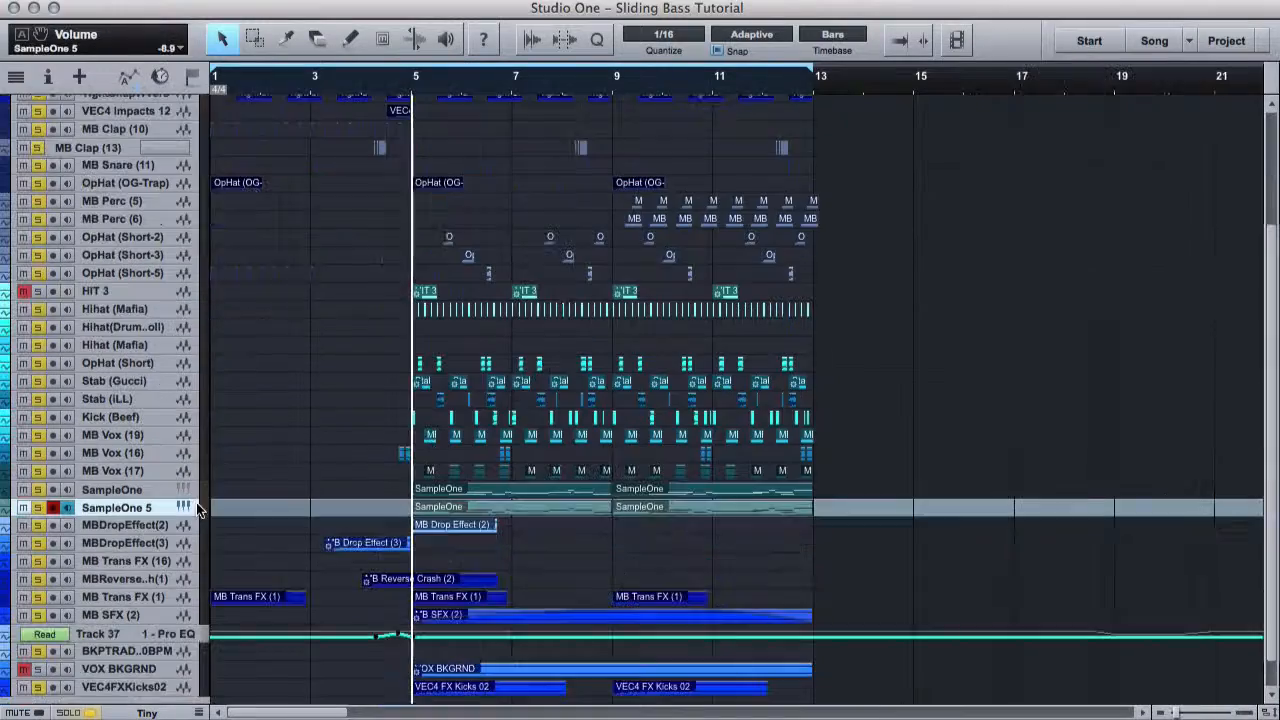
{"action": "key", "text": "F3"}
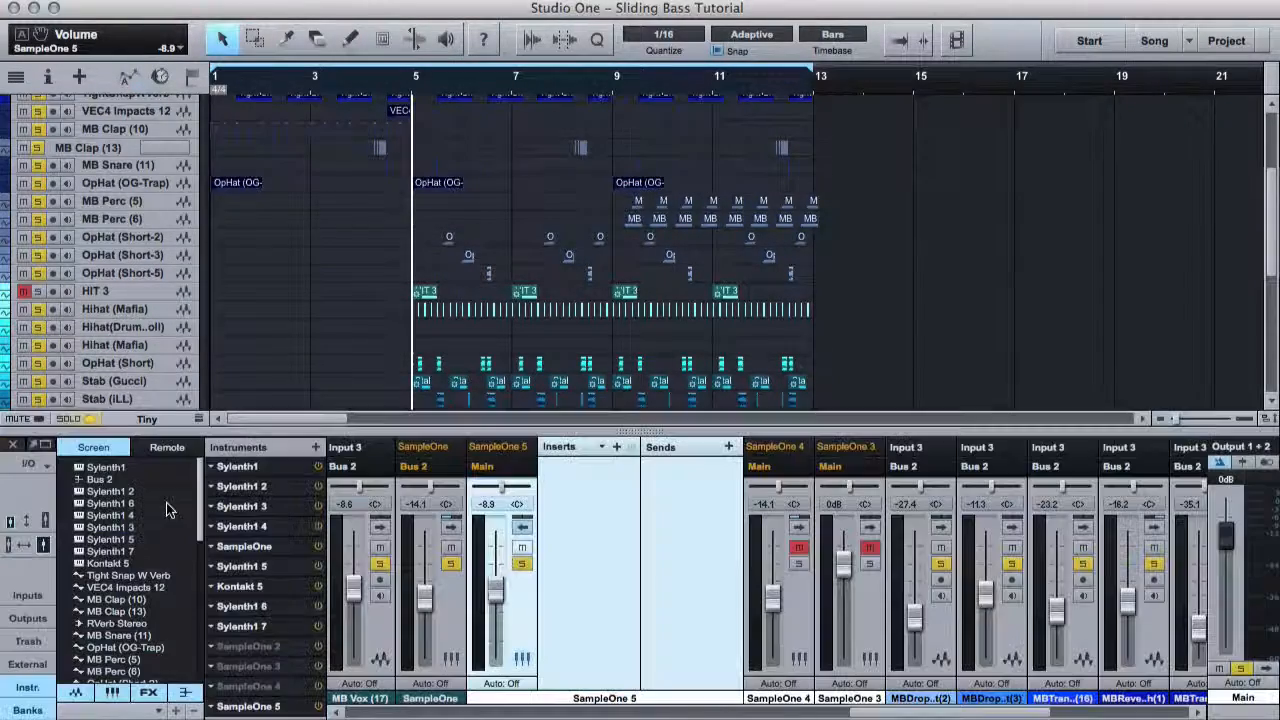
{"action": "key", "text": "space"}
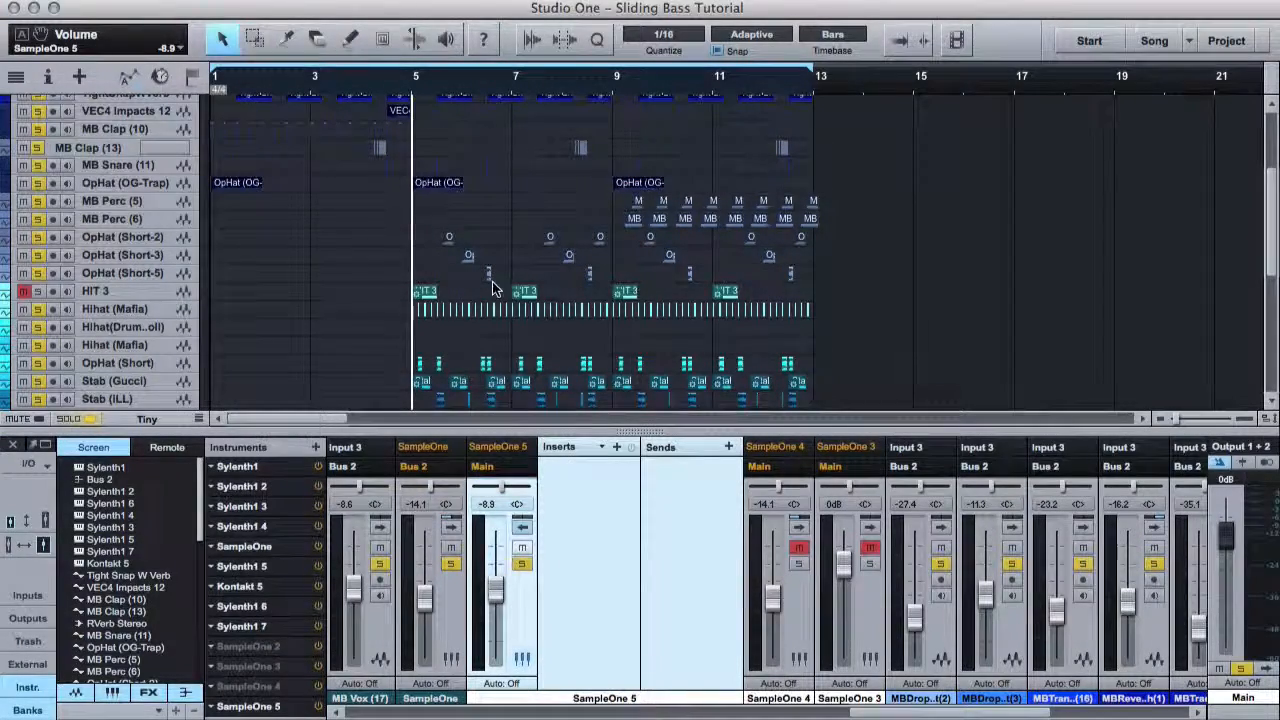
{"action": "left_click_drag", "start_coordinate": [499, 592], "coordinate": [495, 599]}
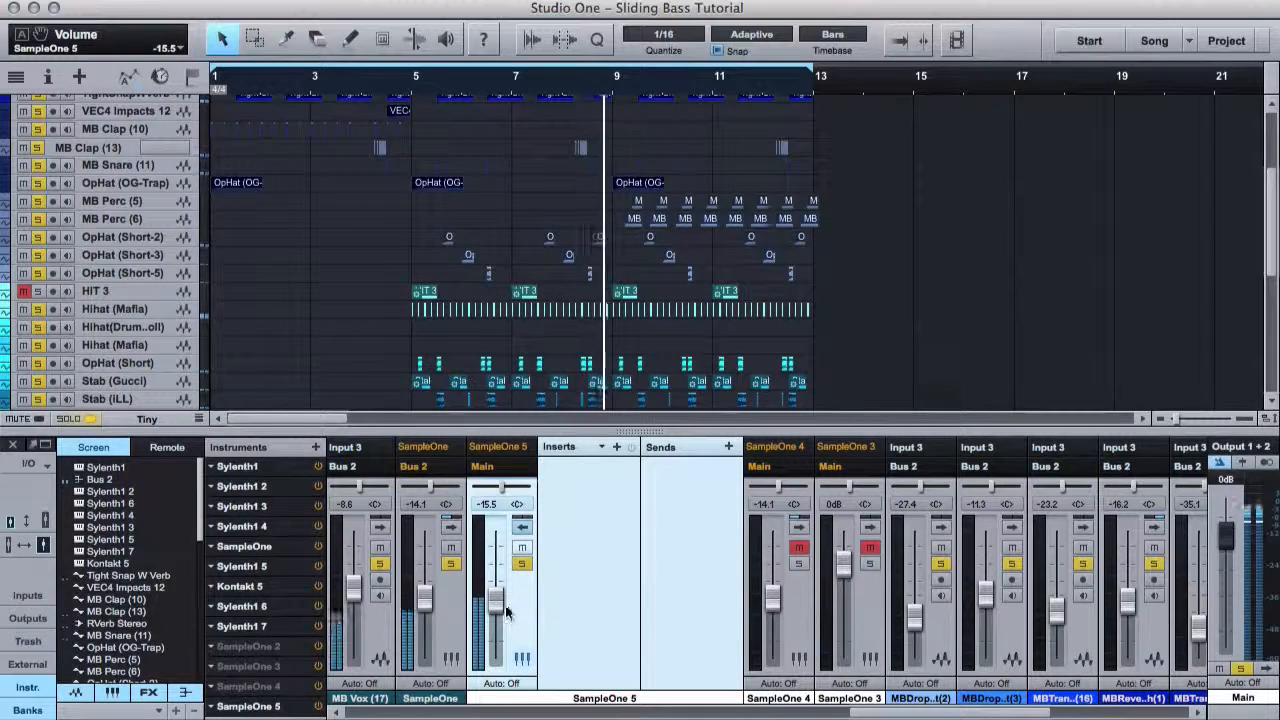
{"action": "left_click_drag", "start_coordinate": [497, 603], "coordinate": [502, 599]}
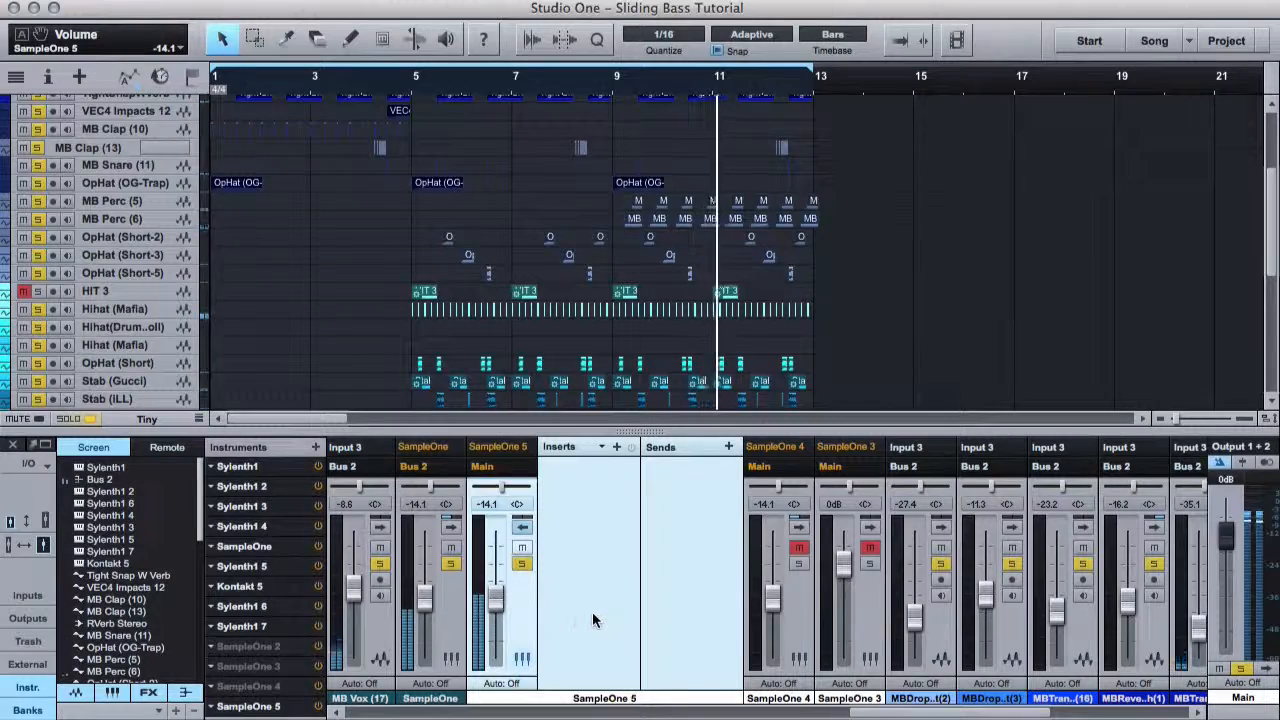
{"action": "left_click", "coordinate": [596, 697]}
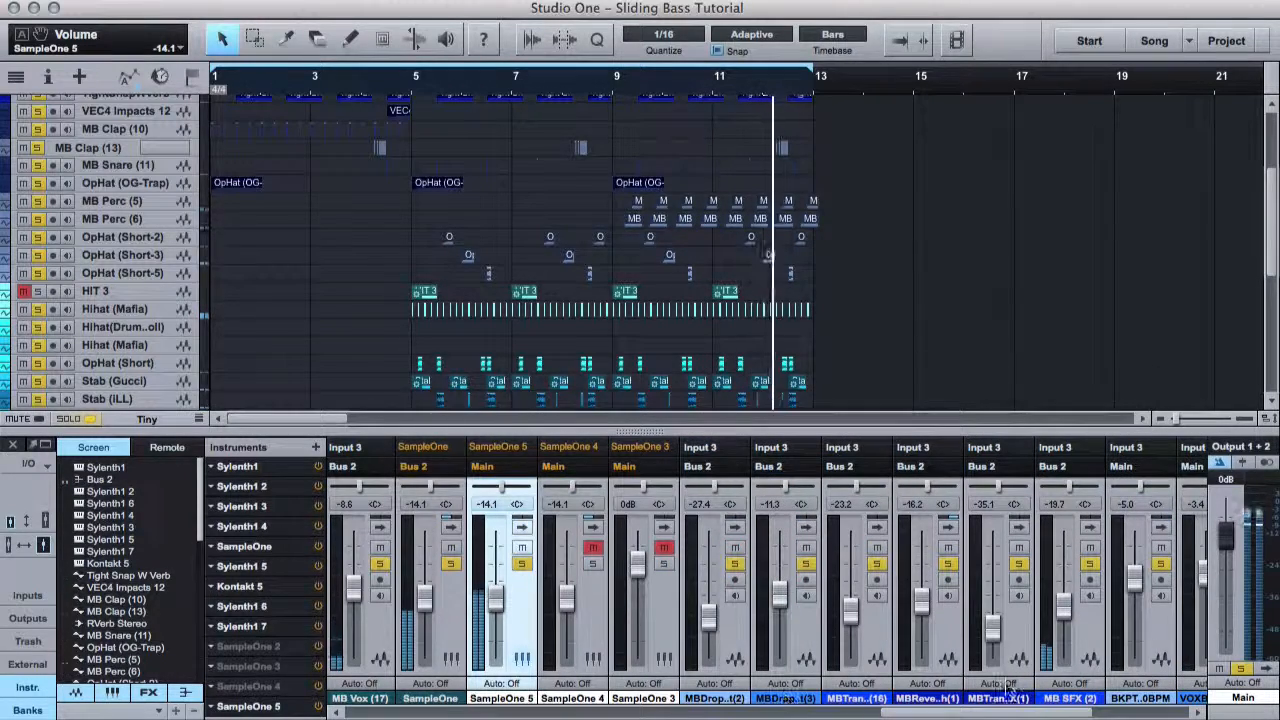
{"action": "key", "text": "F3"}
Enable Monophonic and Glide in SampleOne 5, set its glide time to 1.0 s, and play from bar 5.
{"action": "left_click", "coordinate": [407, 82]}
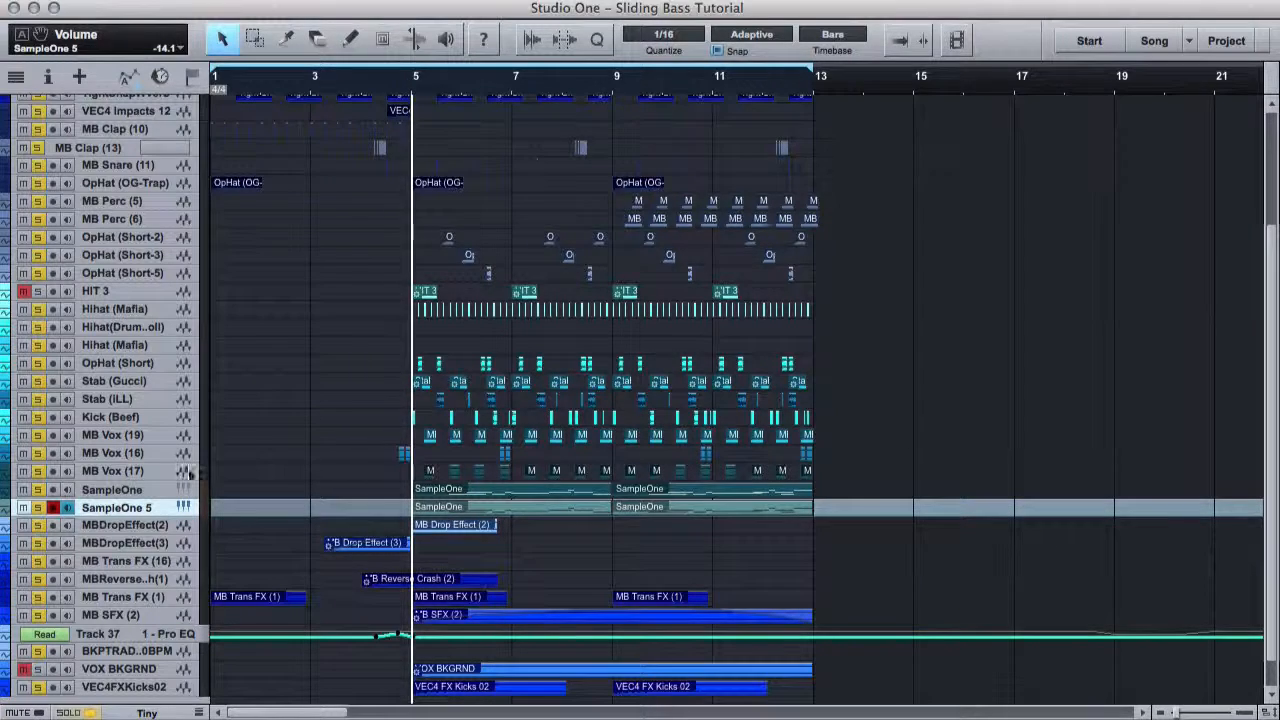
{"action": "left_click", "coordinate": [183, 510]}
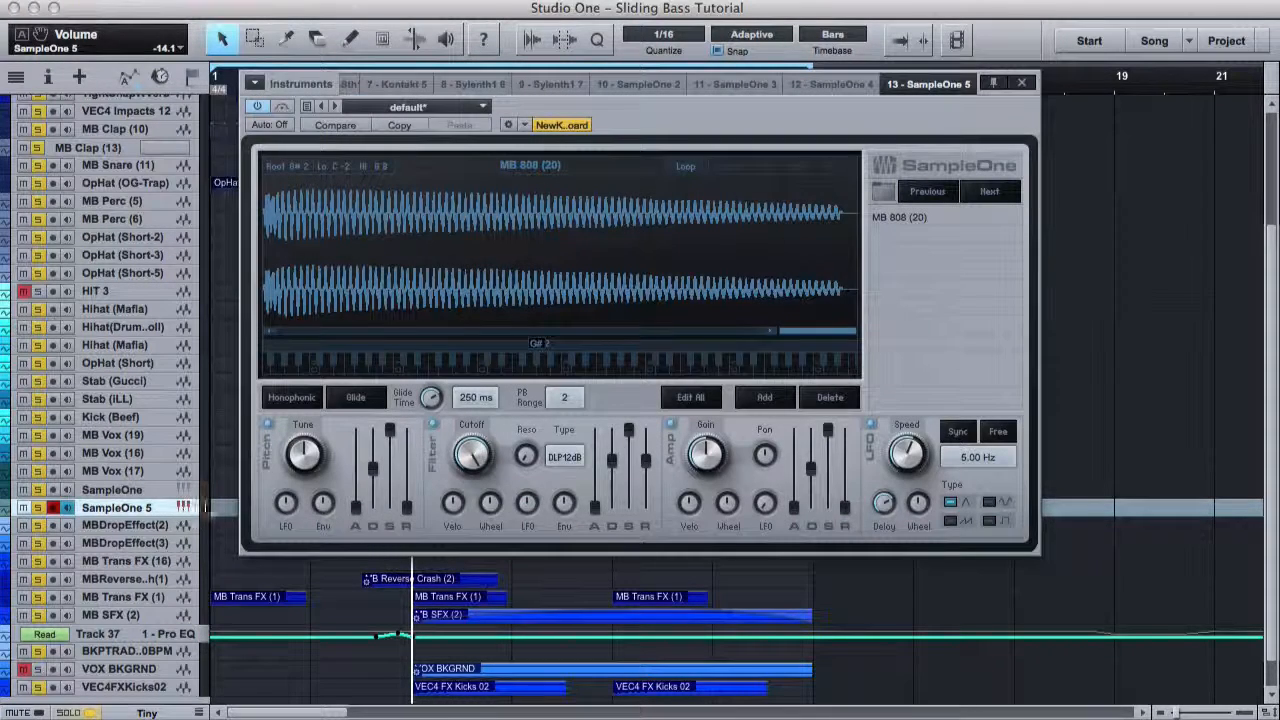
{"action": "left_click", "coordinate": [287, 398]}
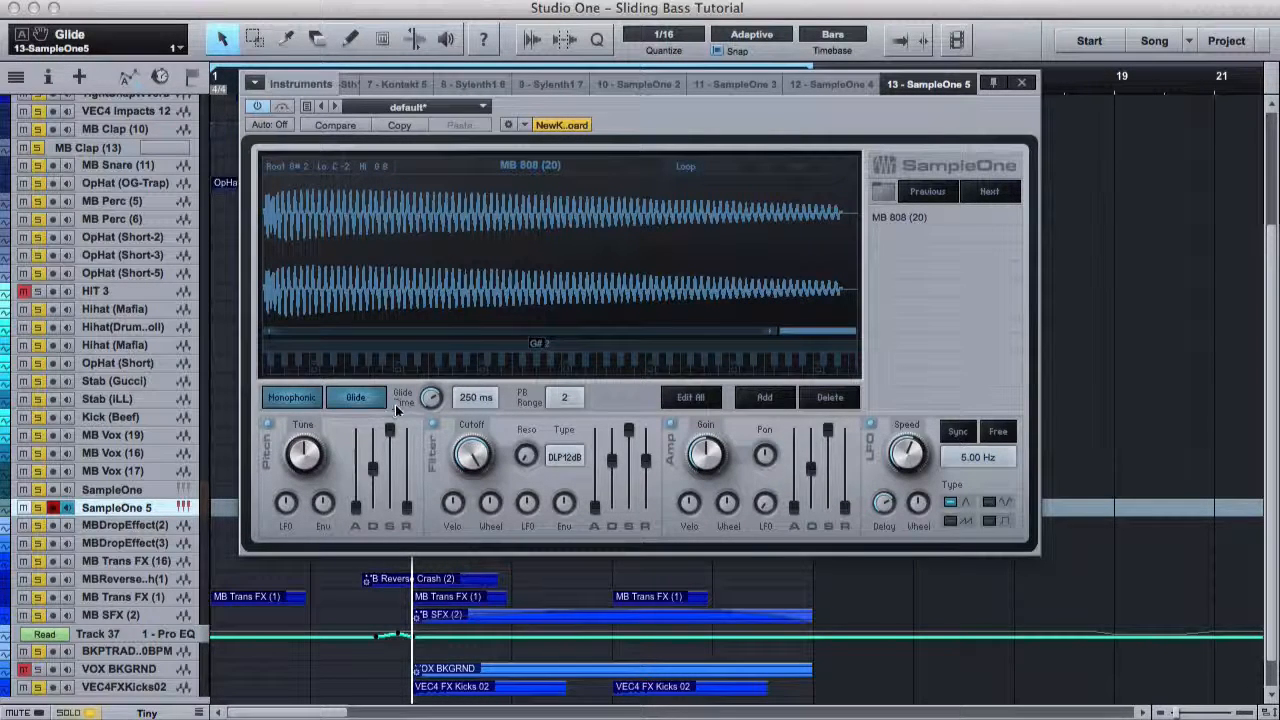
{"action": "left_click_drag", "start_coordinate": [433, 403], "coordinate": [466, 78]}
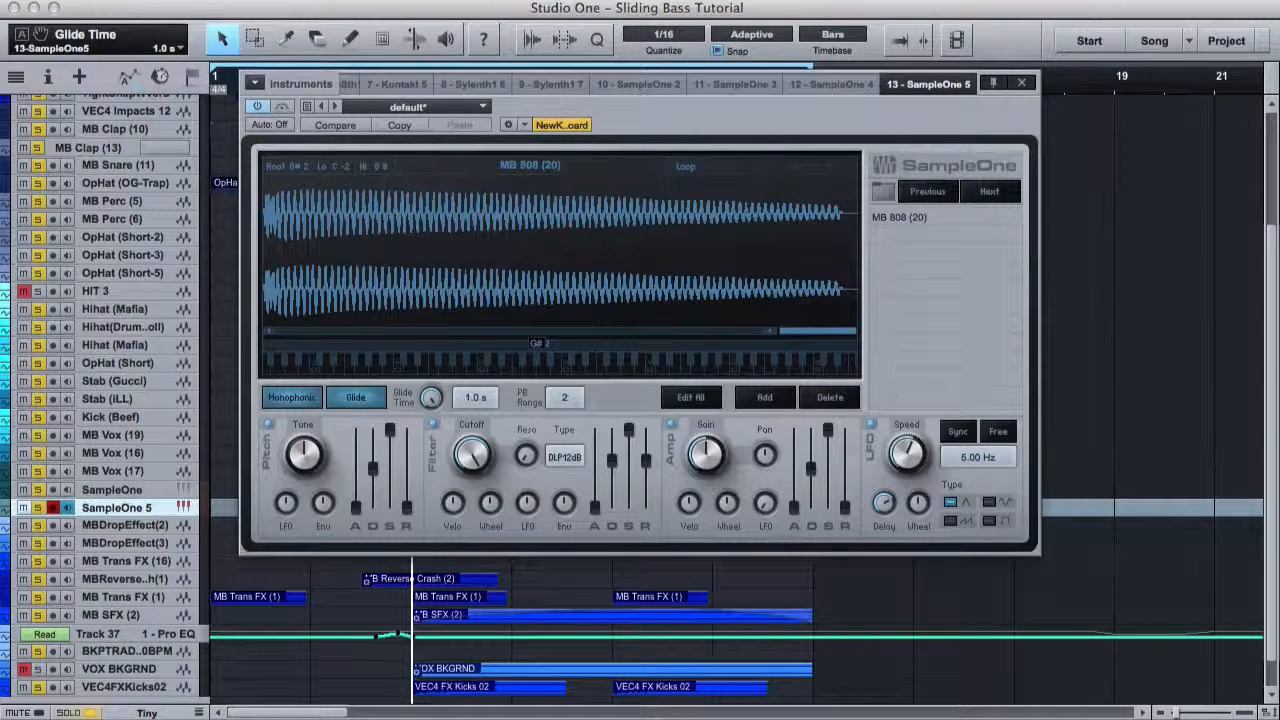
{"action": "left_click", "coordinate": [1021, 82]}
{"action": "key", "text": "space"}
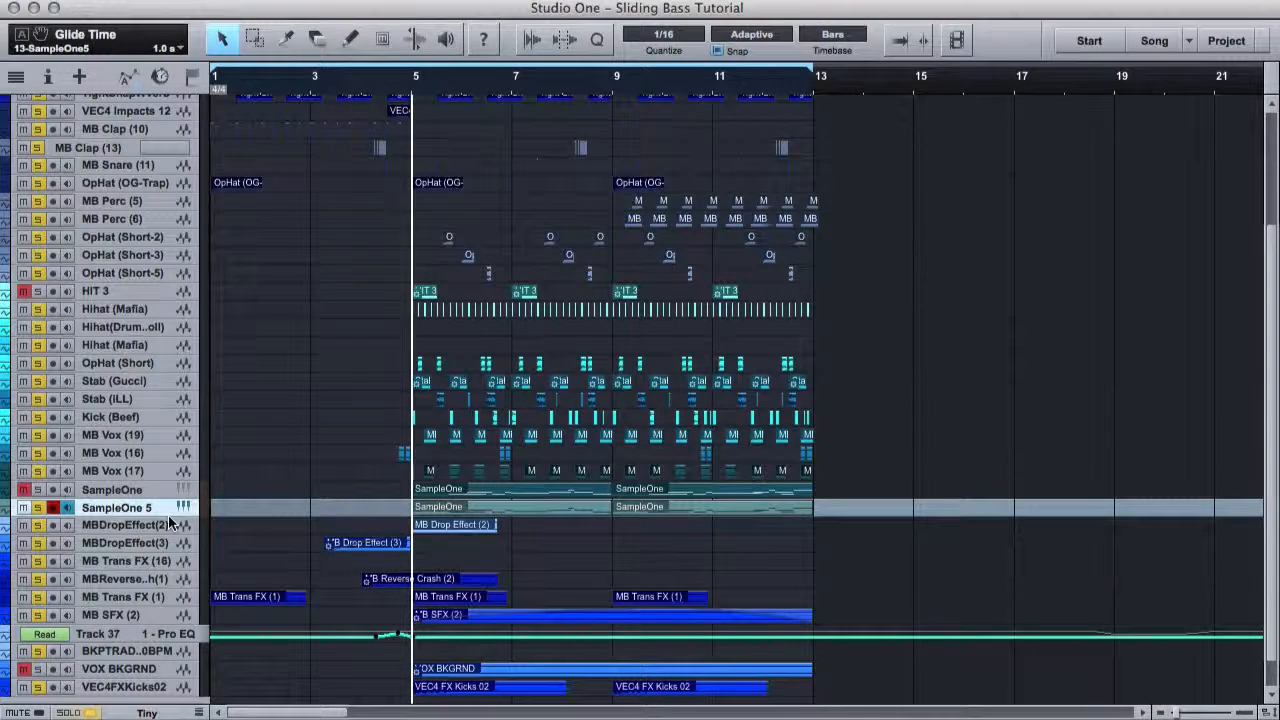
Load the 808 Custom FX chain into the inserts of the SampleOne 5 channel.
{"action": "key", "text": "F3"}
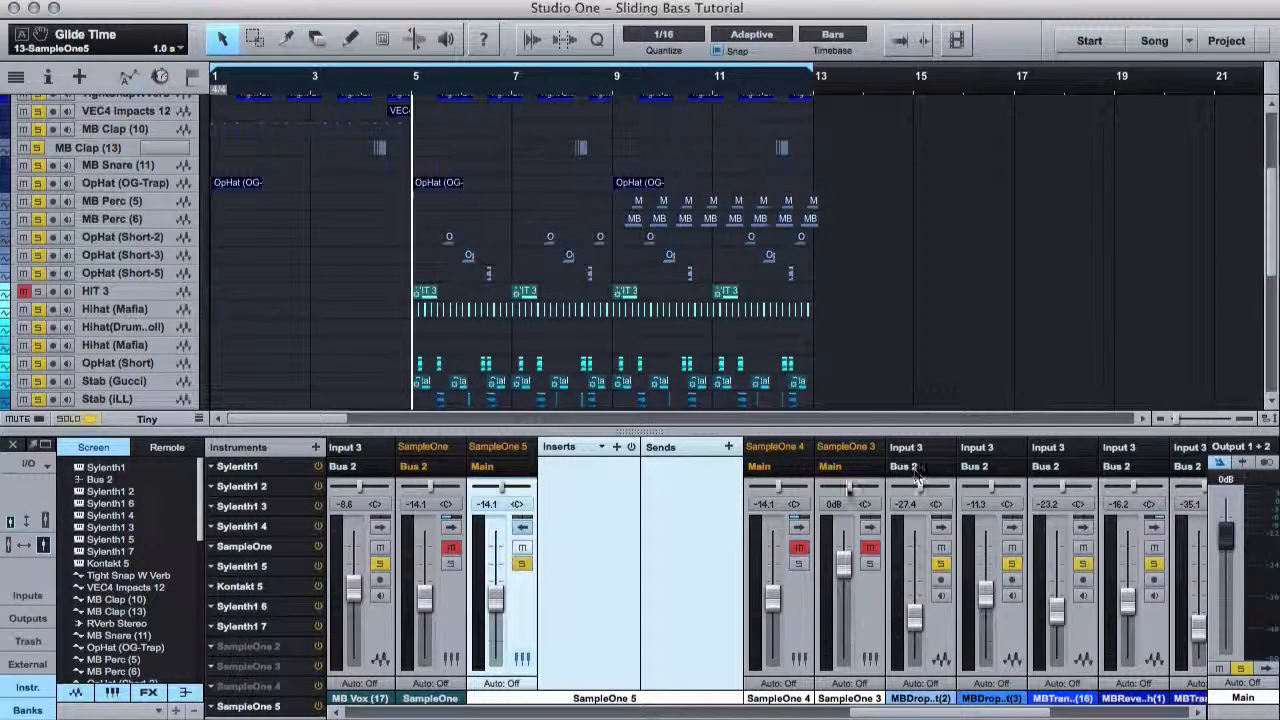
{"action": "left_click", "coordinate": [601, 449]}
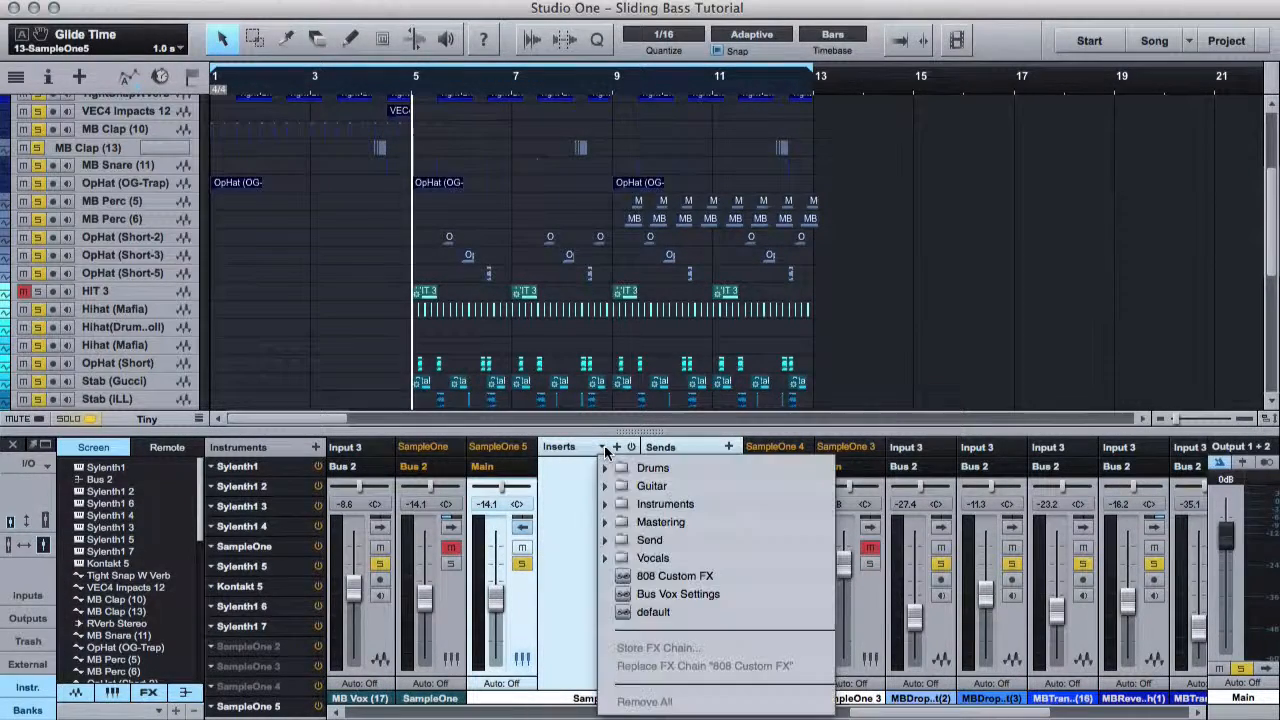
{"action": "left_click", "coordinate": [665, 577]}
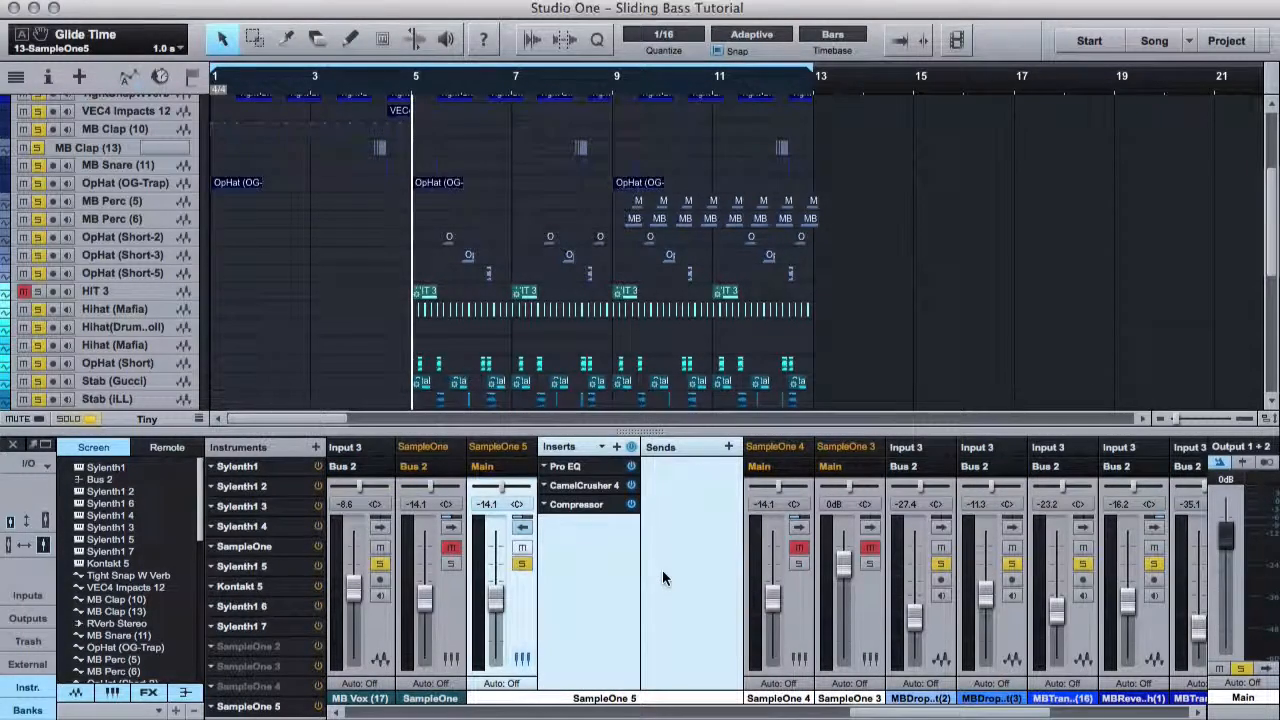
Examine the Pro EQ, CamelCrusher and Compressor settings of the SampleOne 5 effects chain.
{"action": "left_click", "coordinate": [565, 466]}
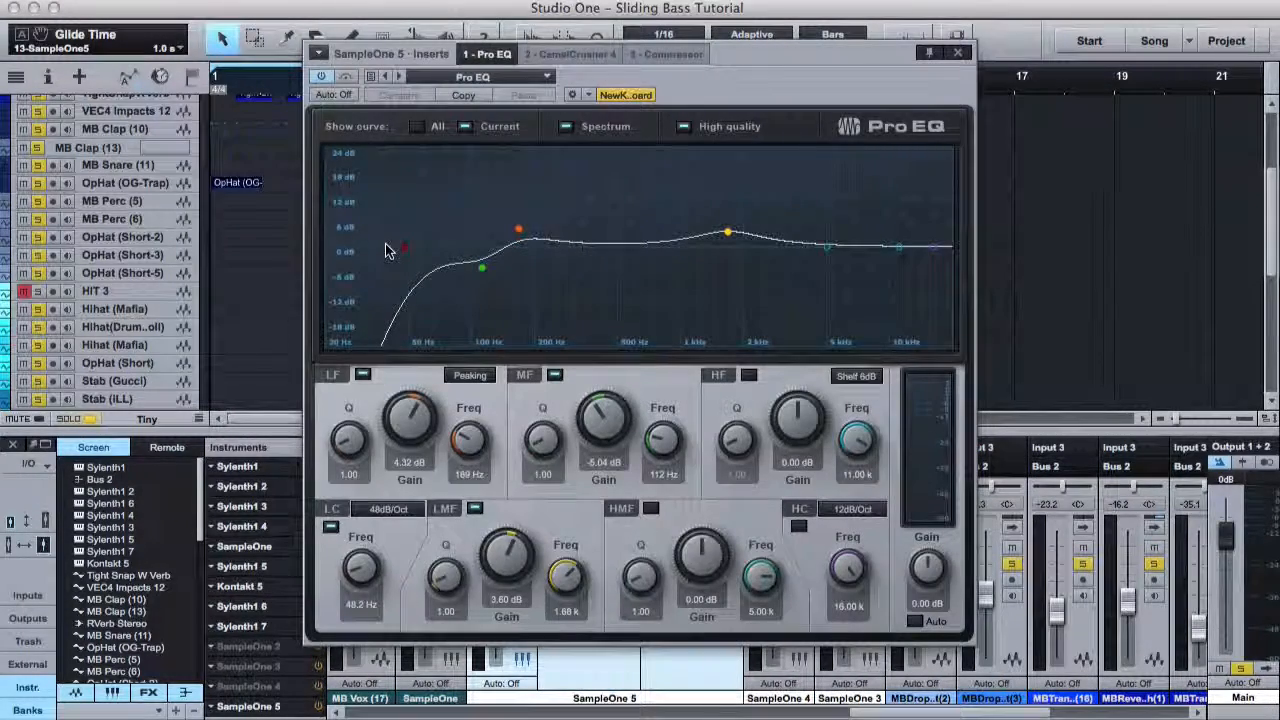
{"action": "left_click", "coordinate": [560, 53]}
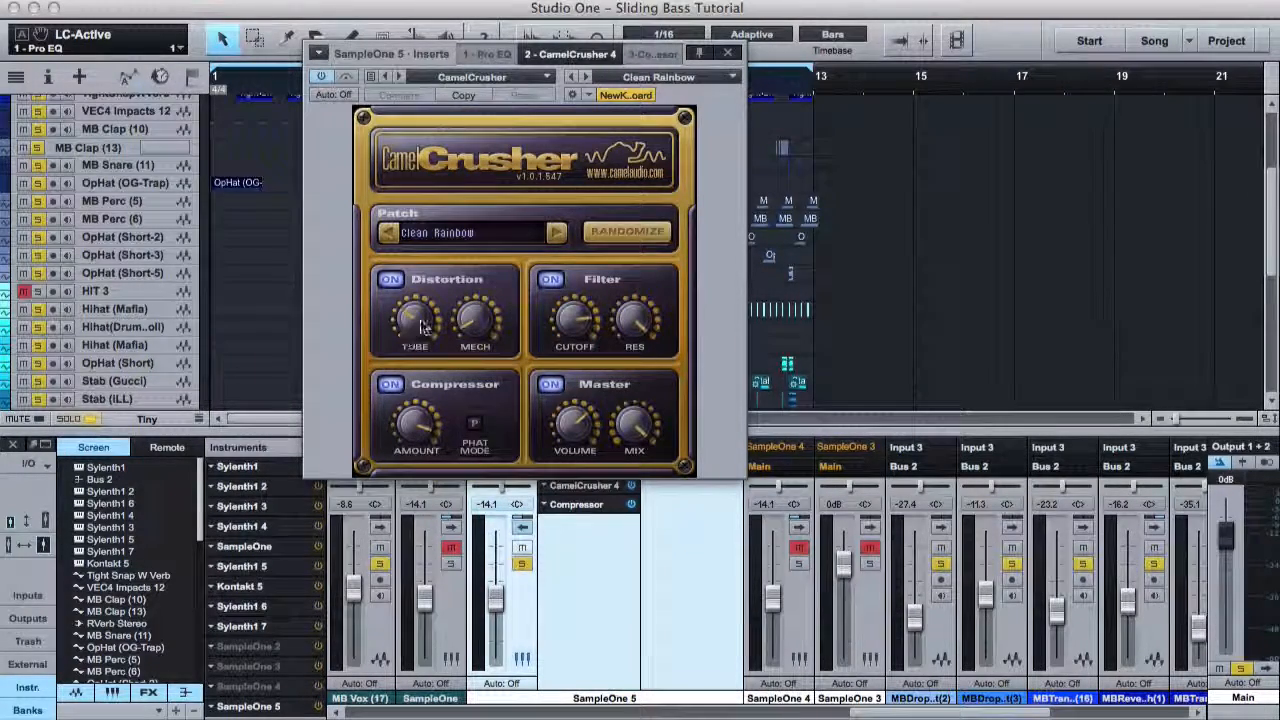
{"action": "left_click", "coordinate": [601, 504]}
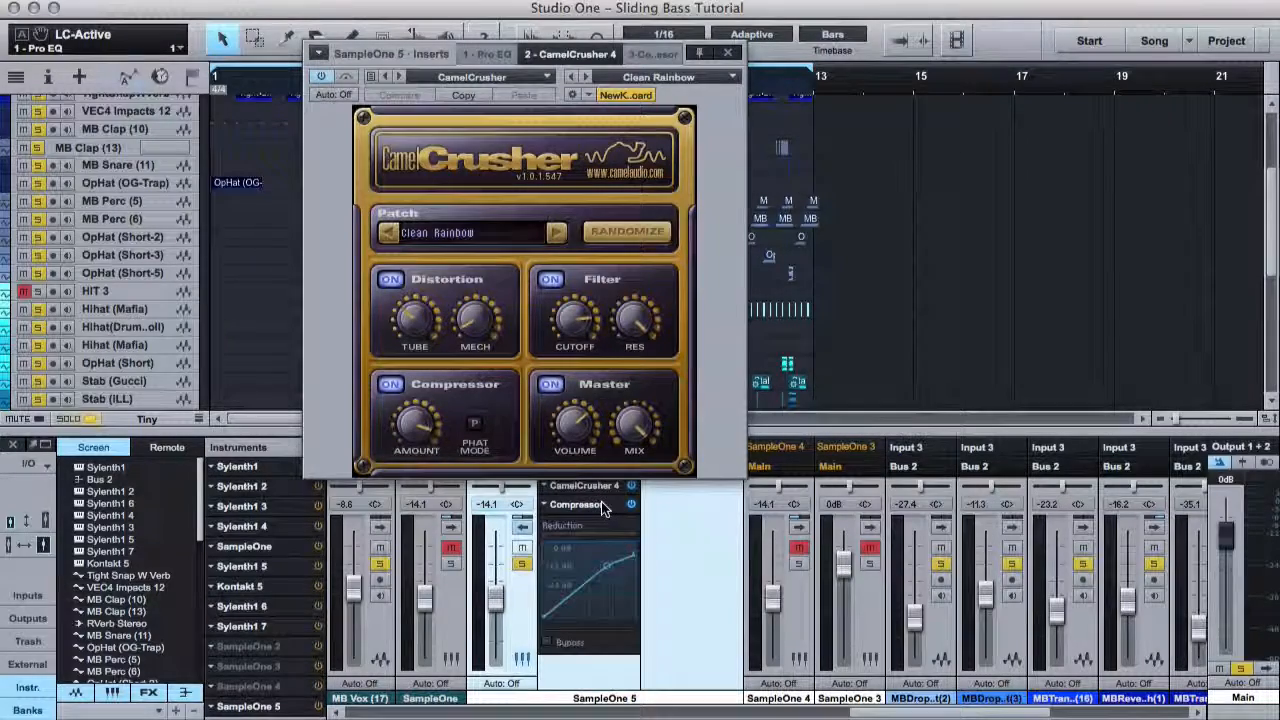
{"action": "left_click", "coordinate": [601, 504]}
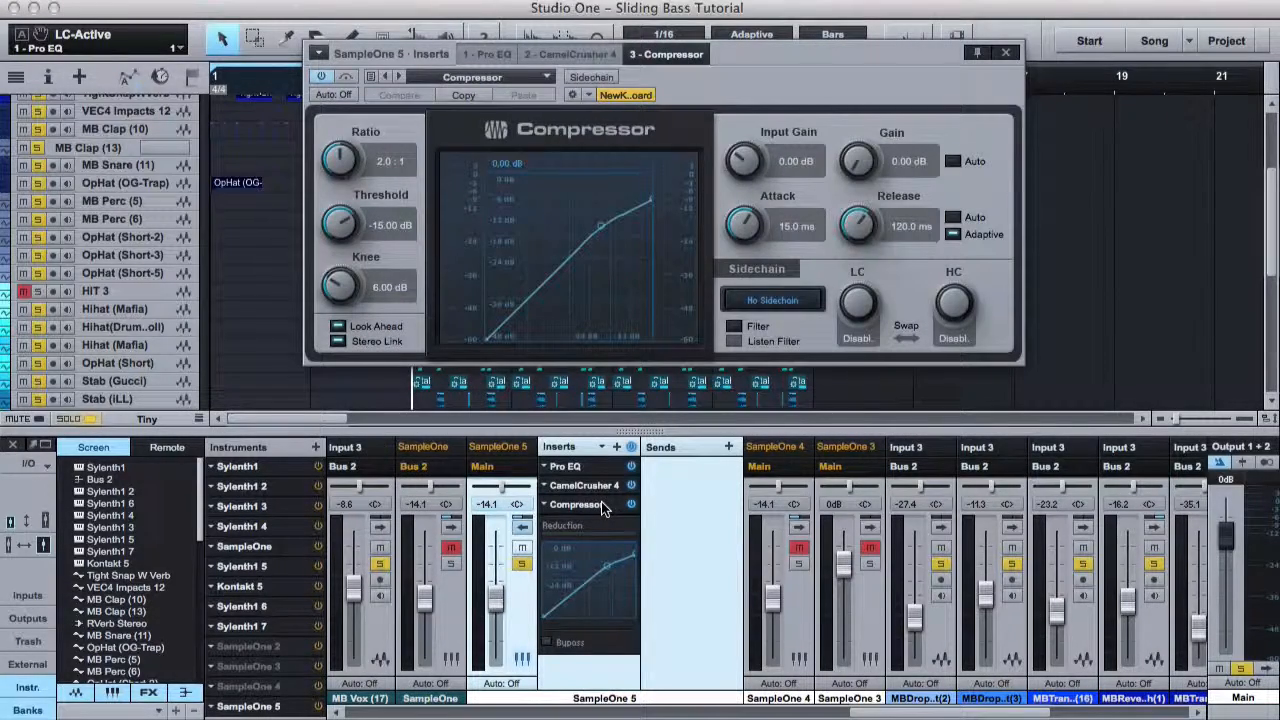
{"action": "left_click", "coordinate": [601, 504]}
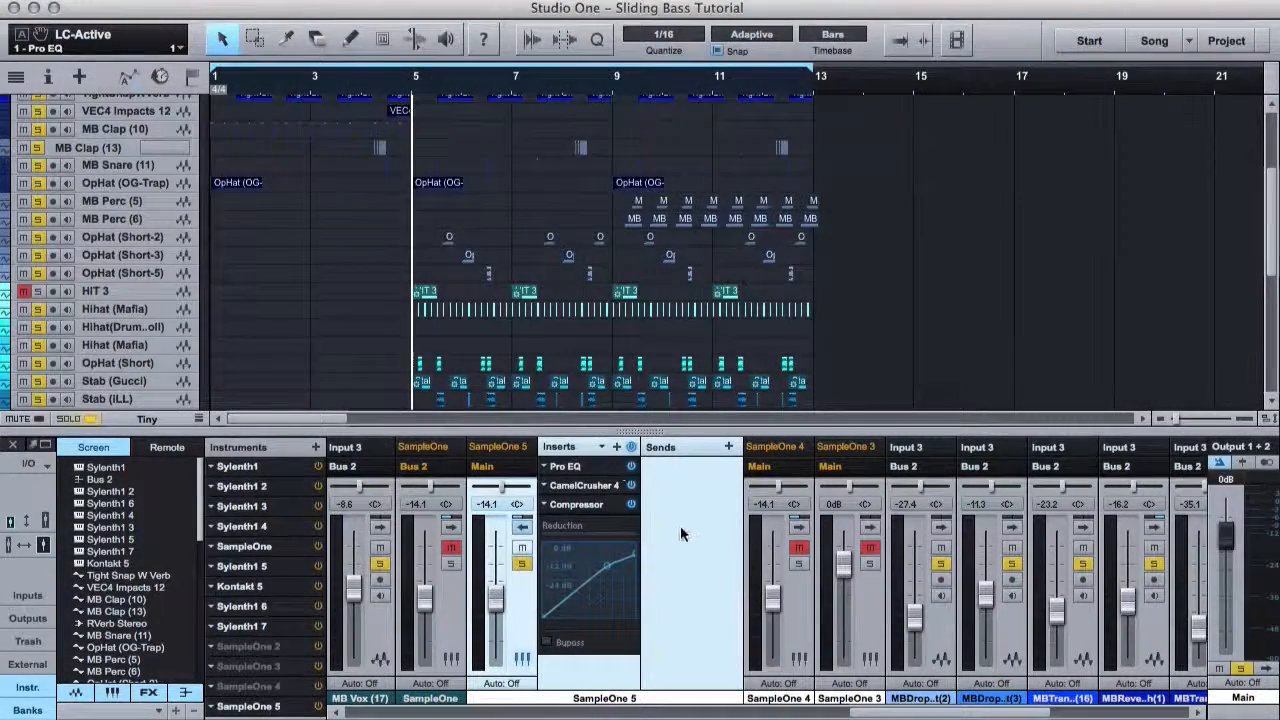
{"action": "right_click", "coordinate": [546, 505]}
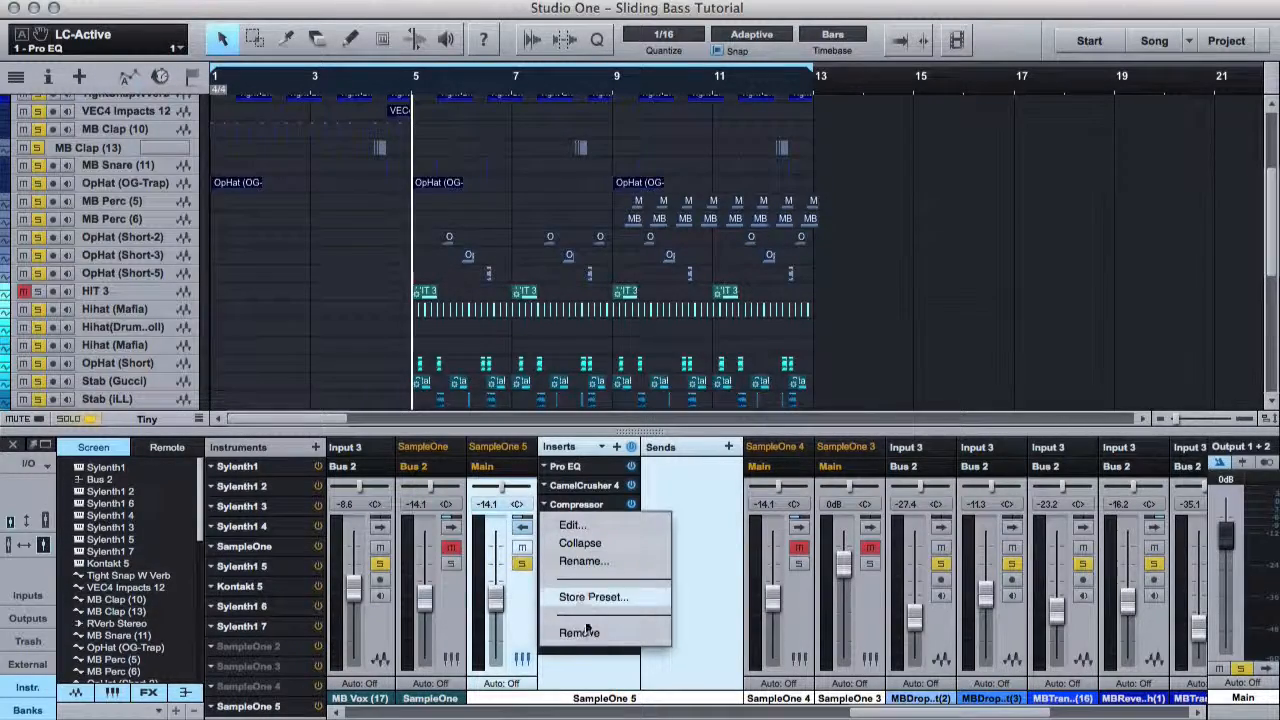
{"action": "left_click", "coordinate": [570, 662]}
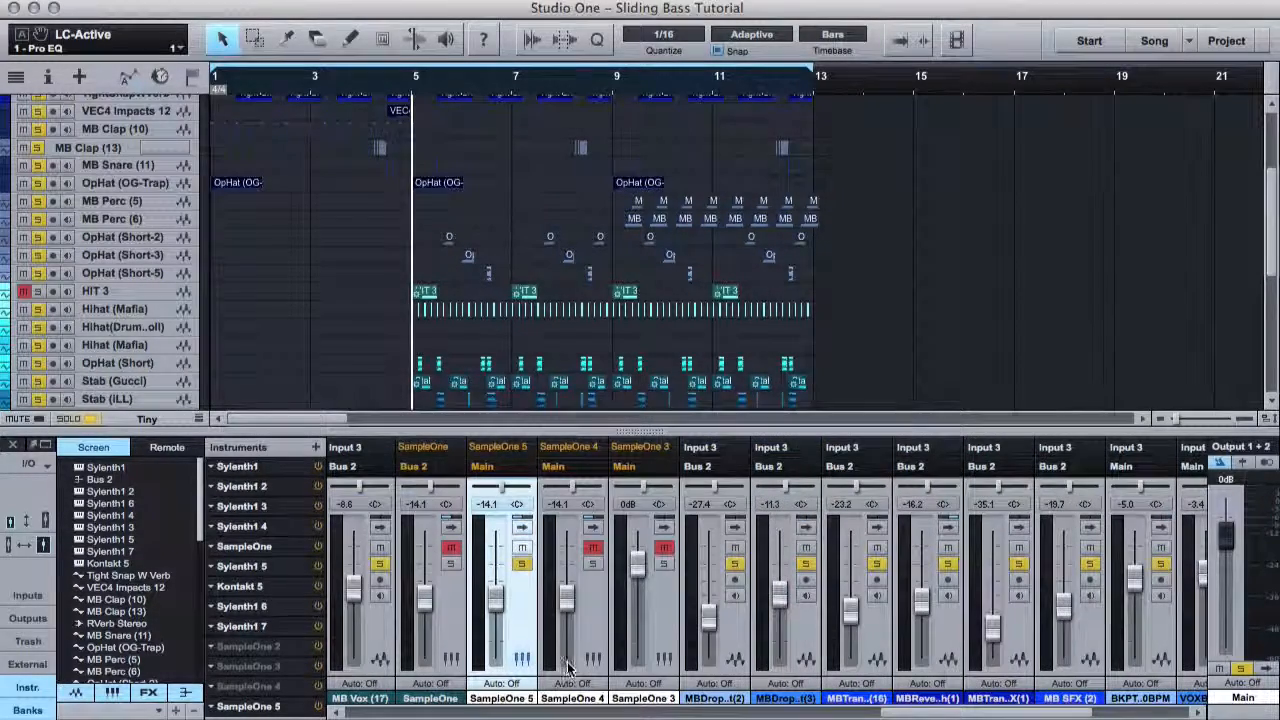
Play the song from bar 5 to hear the SampleOne 5 bass with the effects chain applied.
{"action": "scroll", "coordinate": [744, 267], "scroll_direction": "down", "scroll_amount": 10}
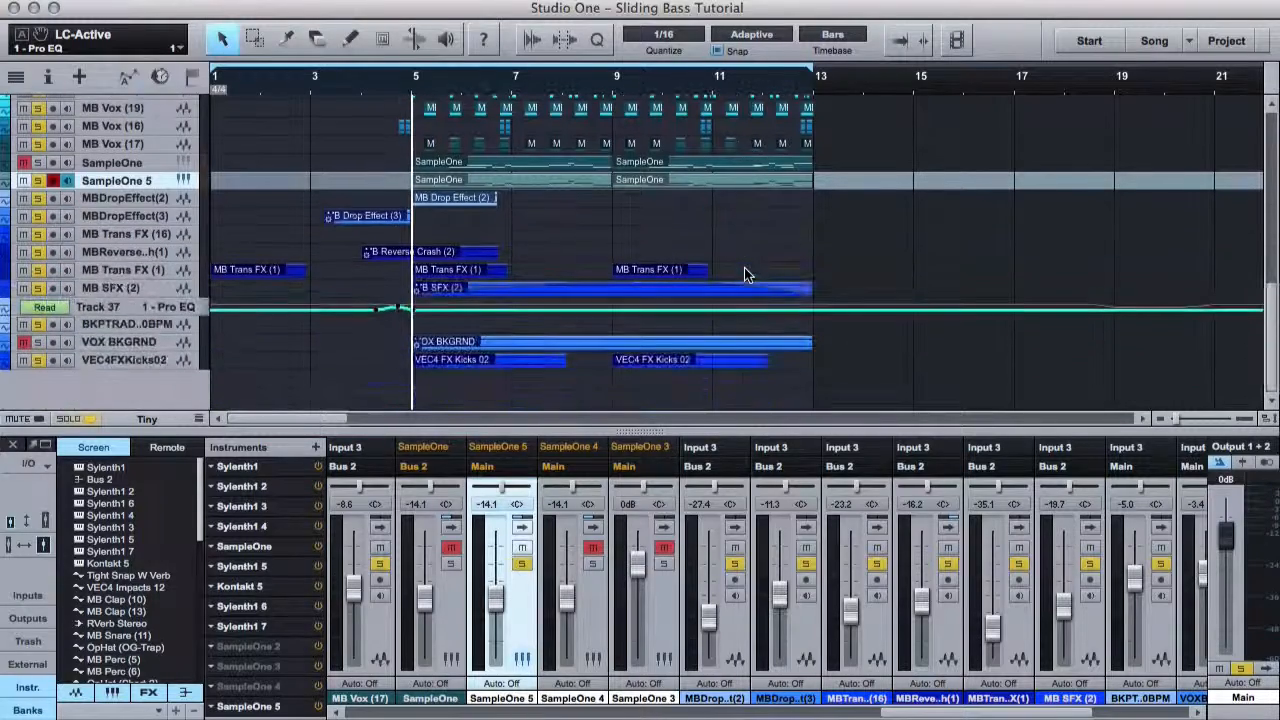
{"action": "scroll", "coordinate": [744, 267], "scroll_direction": "up", "scroll_amount": 3}
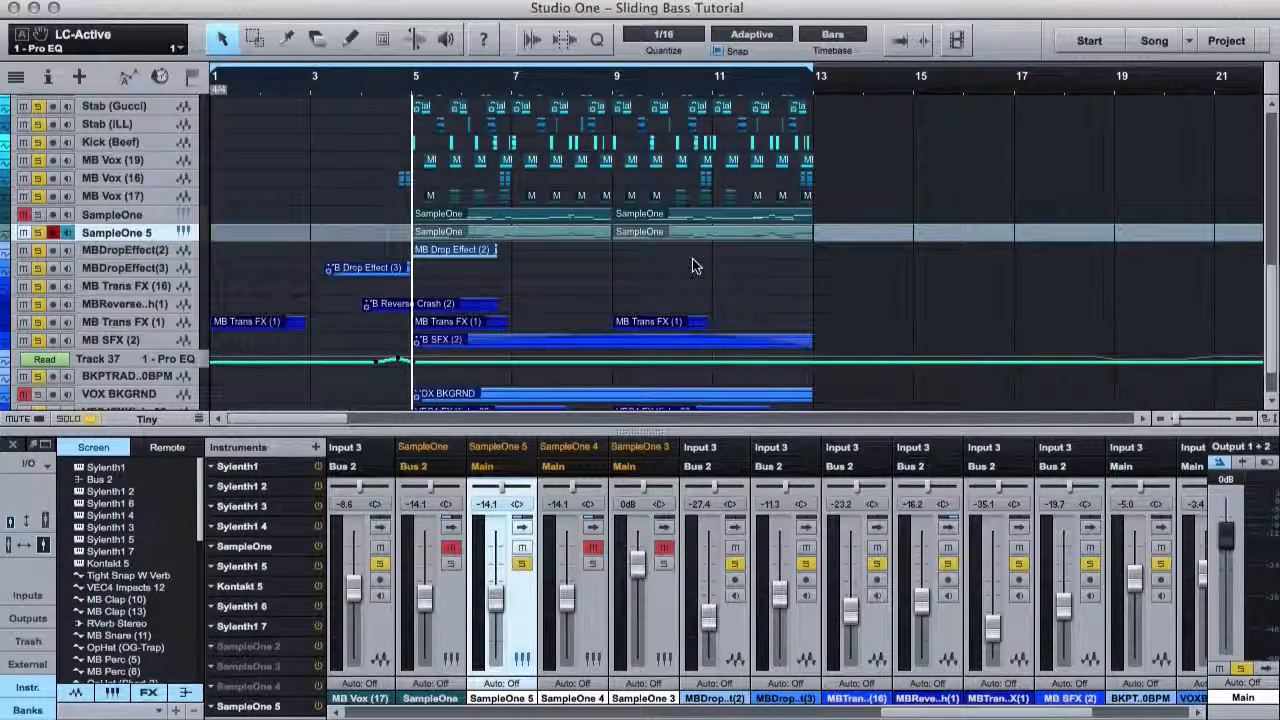
{"action": "key", "text": "space"}
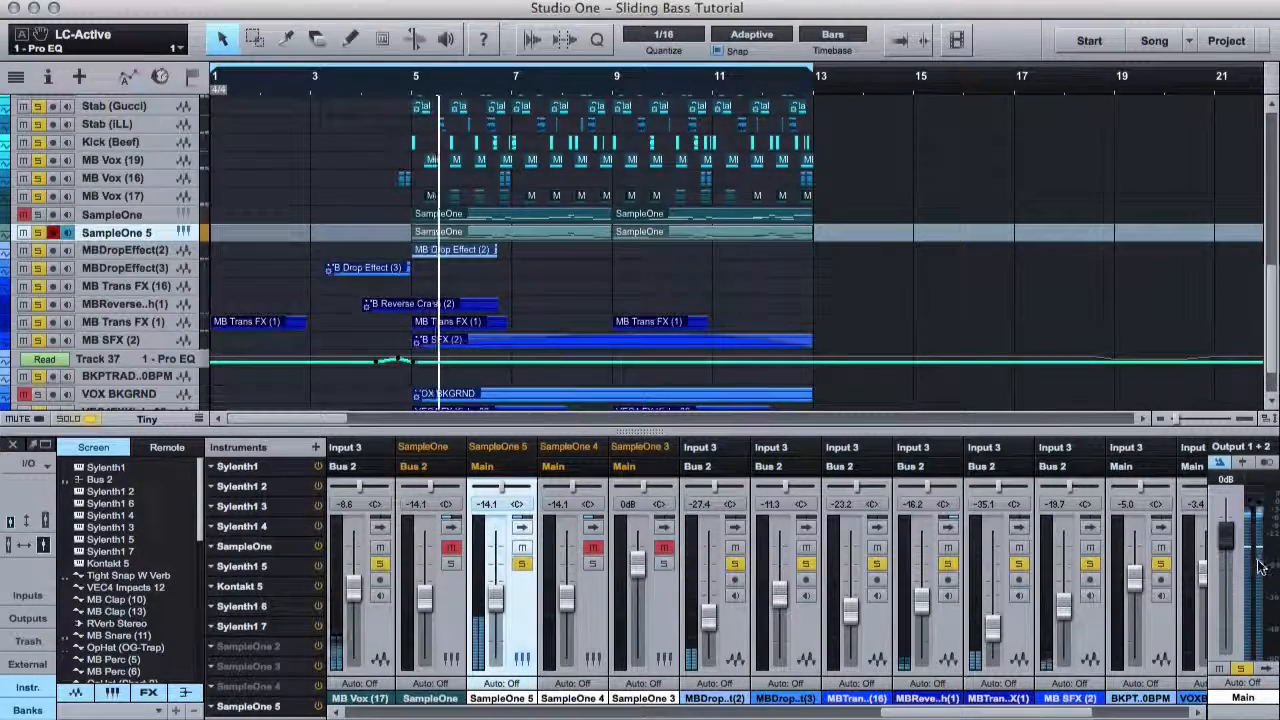